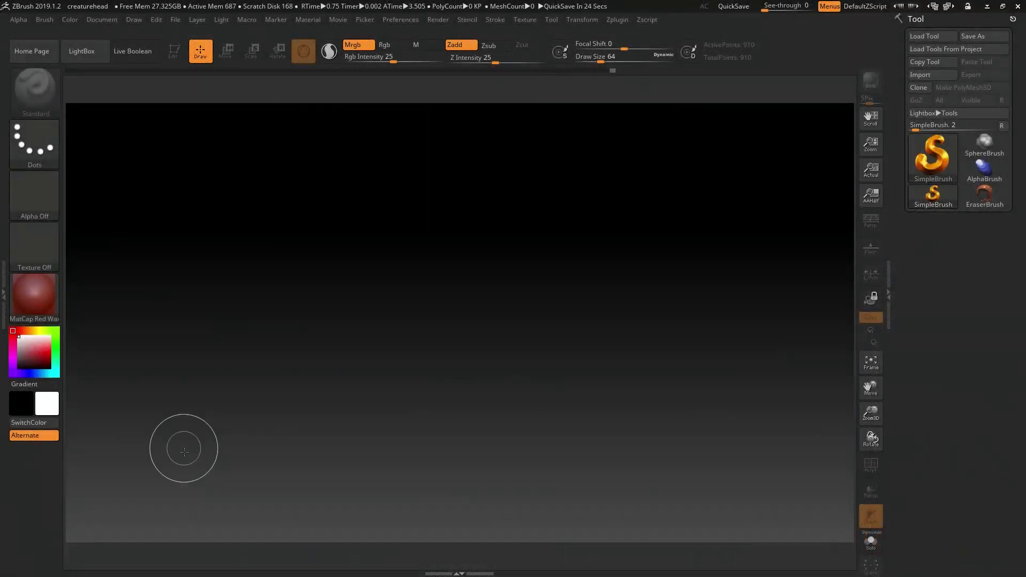
Draw a SweepProfile3D primitive upright at the centre of the canvas and enter Edit mode
left_click(934, 155)
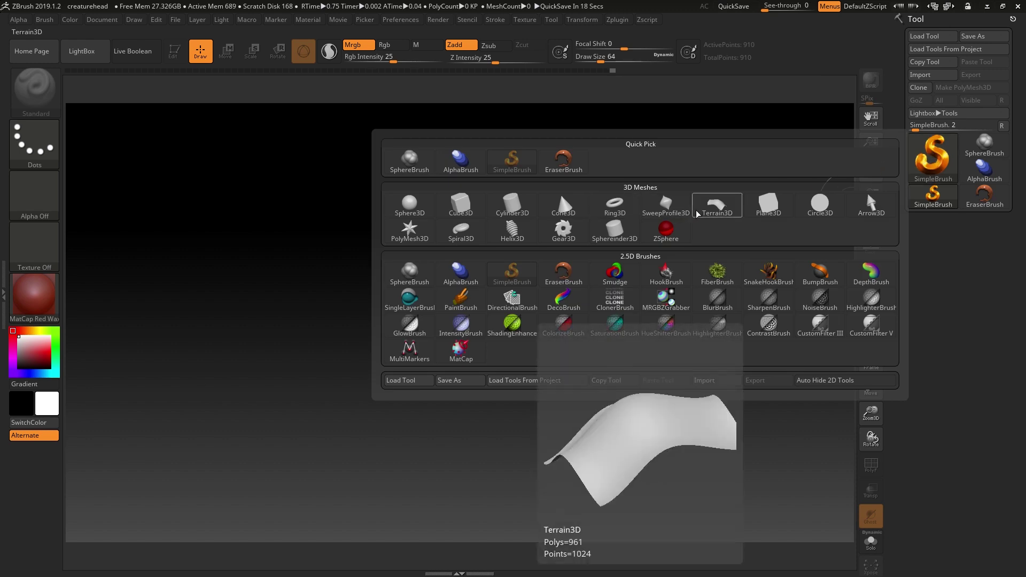
left_click(666, 205)
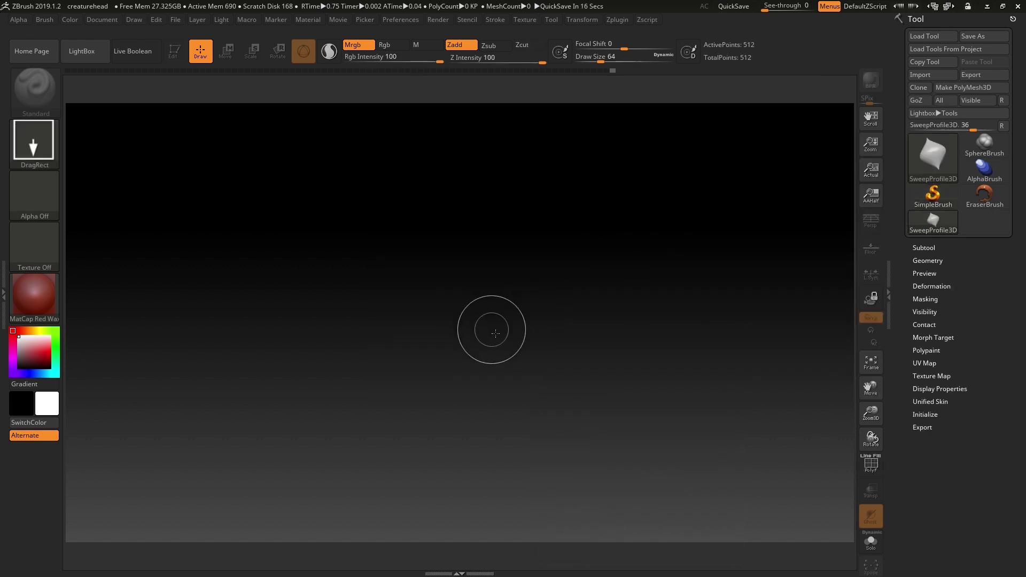
left_click_drag(487, 331, 490, 497)
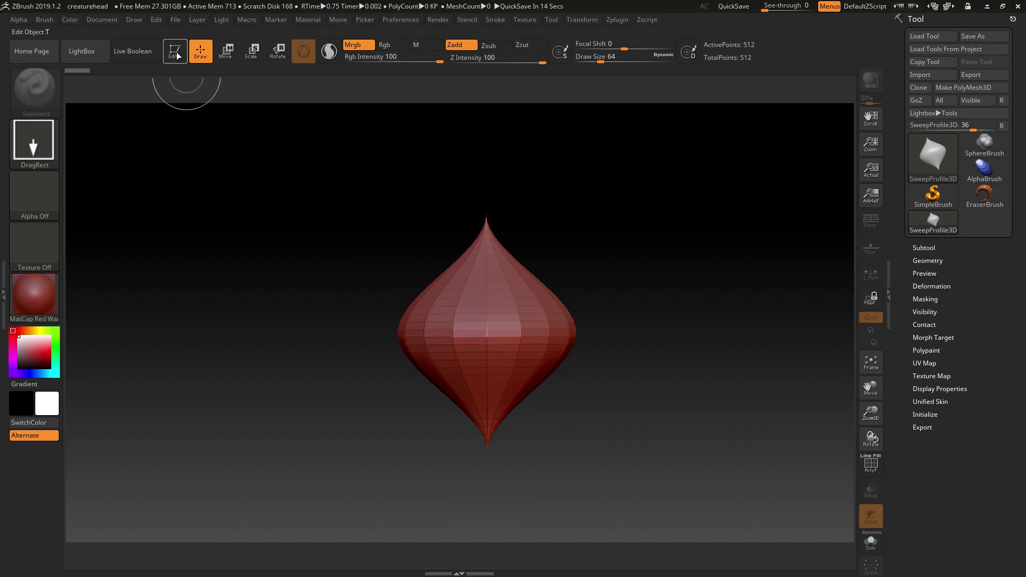
left_click(174, 51)
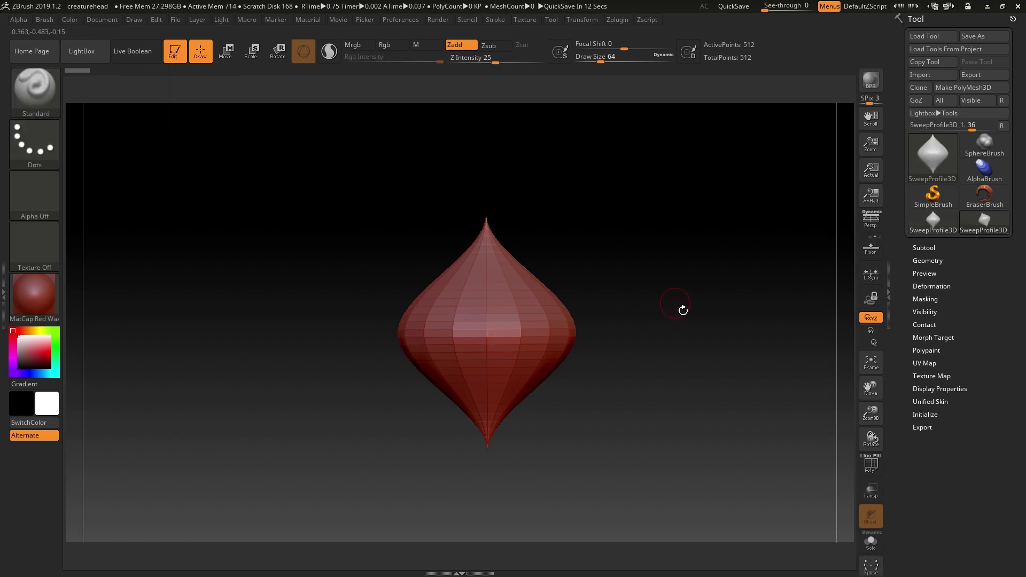
mouse_move(682, 309)
left_mouse_down()
mouse_move(671, 305)
mouse_move(682, 310)
left_mouse_up()
Assign the SkinShade4 material to the shape and set the active color to a mid grey
left_click(40, 293)
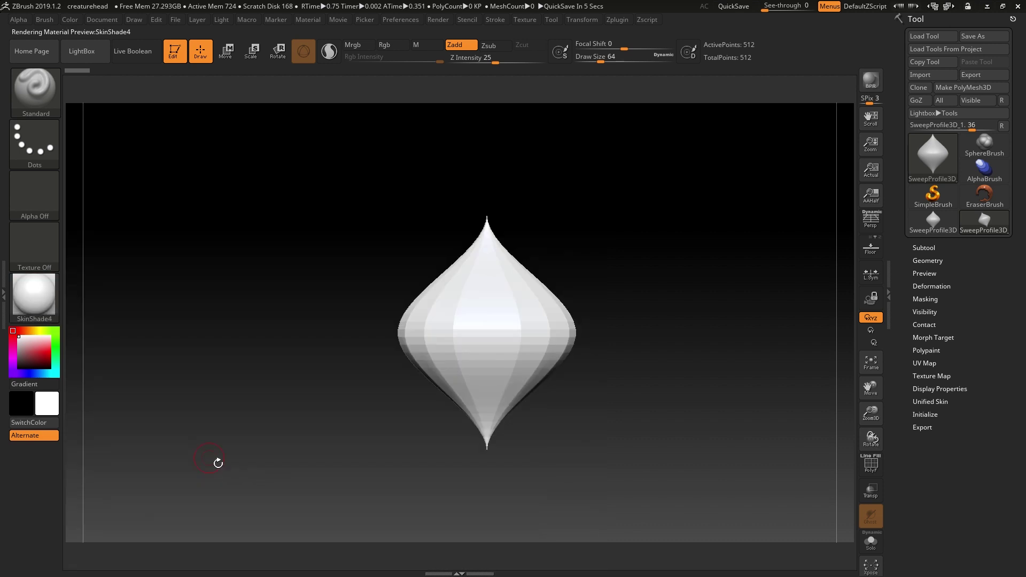
left_click(203, 470)
left_click(26, 353)
left_click_drag(25, 354, 17, 363)
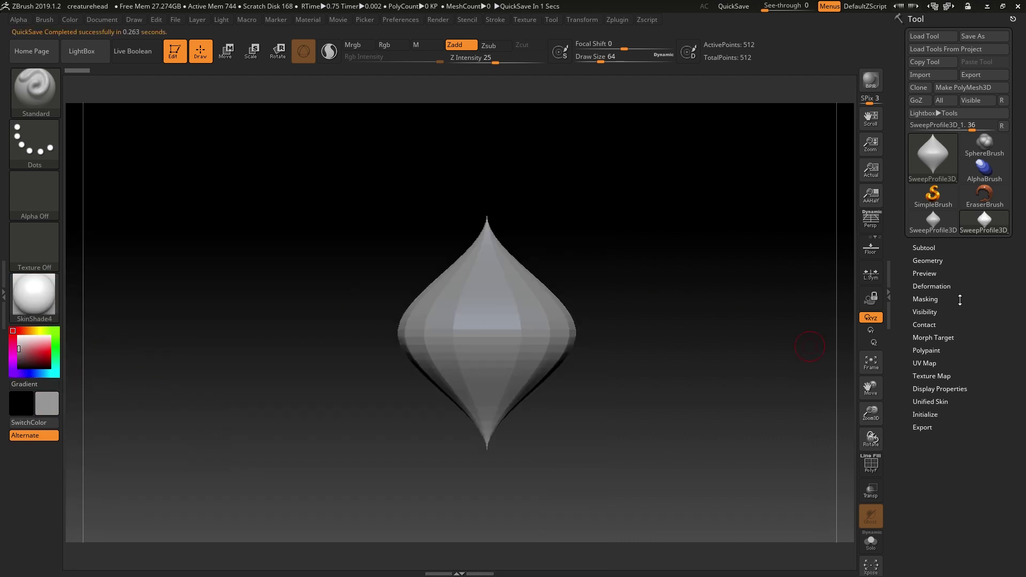
Open the sweep profile's Initialize settings
left_click(934, 147)
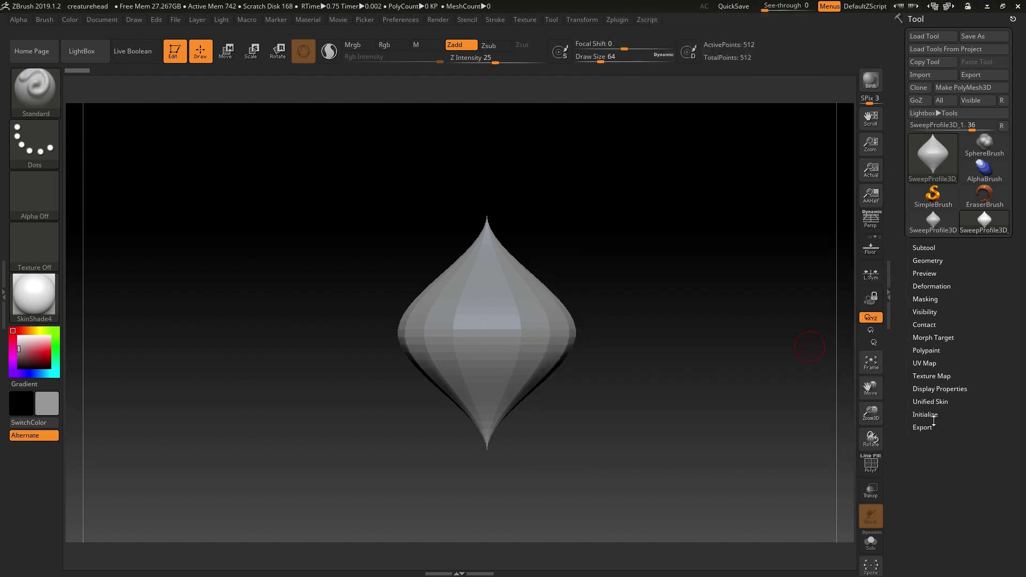
left_click(926, 415)
scroll(962, 348, "down", 3)
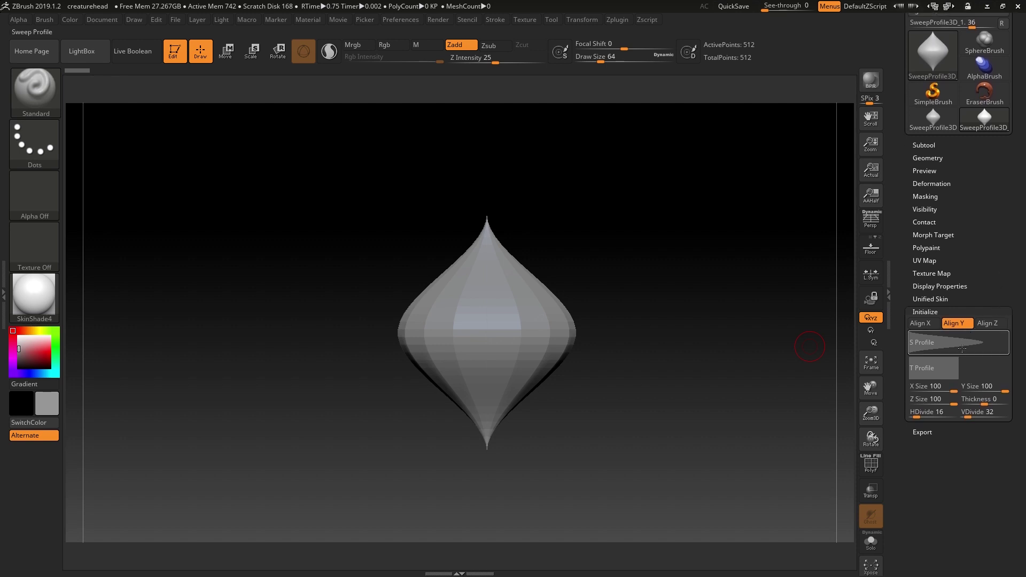
Try aligning the shape to the X and Z axes, and restore the Y alignment
left_click(931, 327)
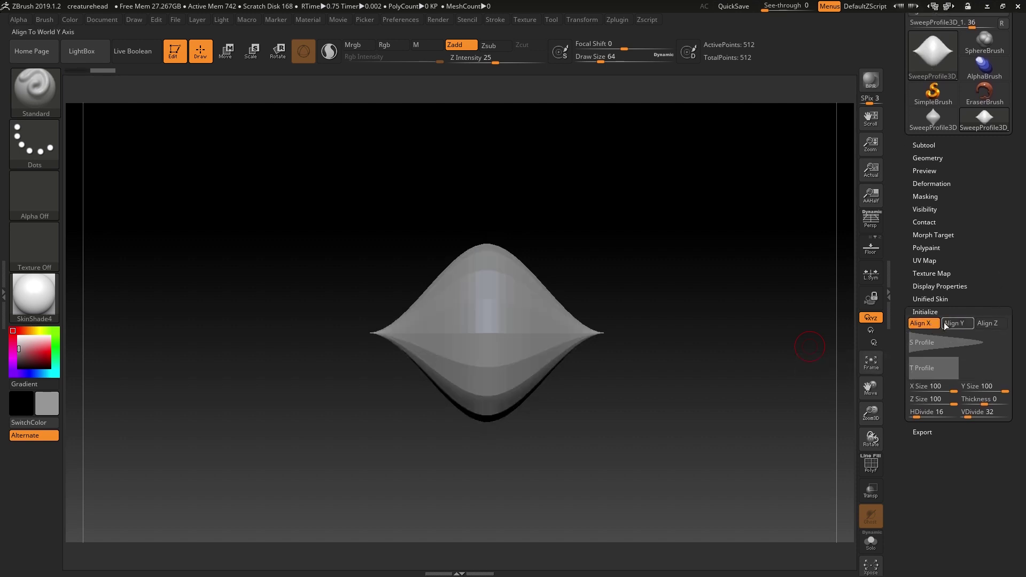
left_click(962, 324)
left_click(989, 324)
left_click(966, 325)
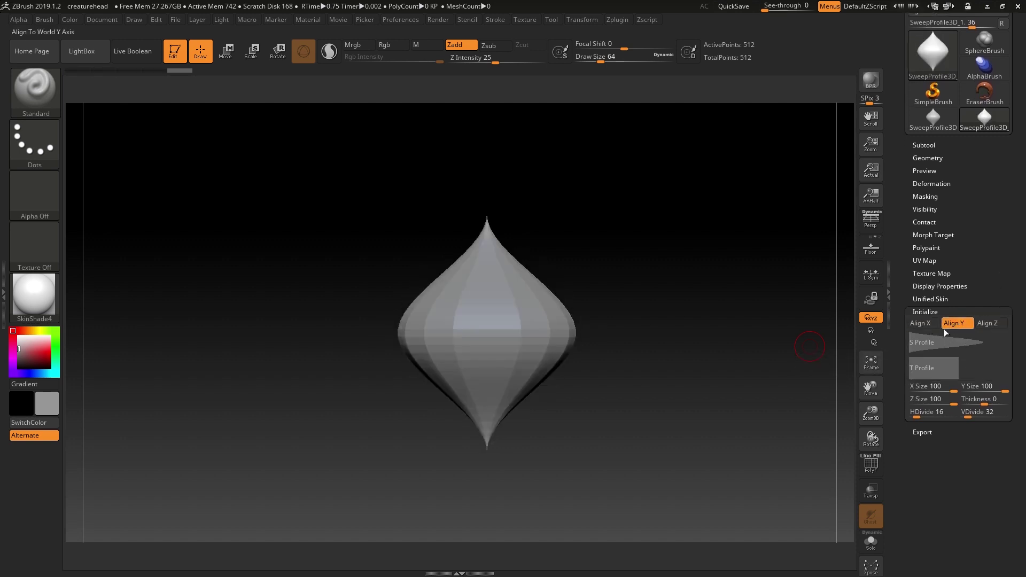
Try reshaping the S Profile curve into a pawn-like silhouette with a wide base, narrow neck and rounded head
left_click(952, 345)
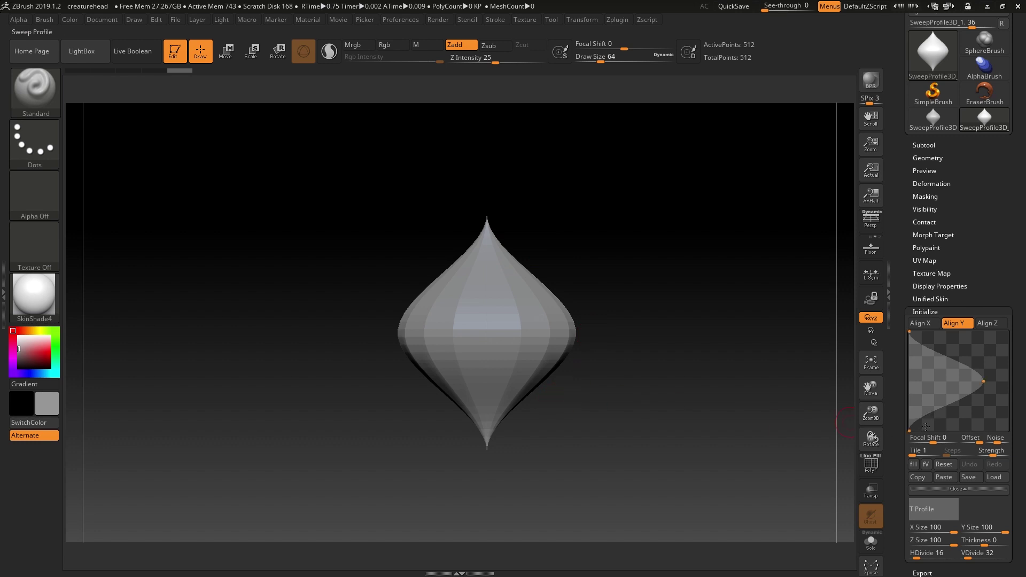
left_click_drag(986, 384, 967, 418)
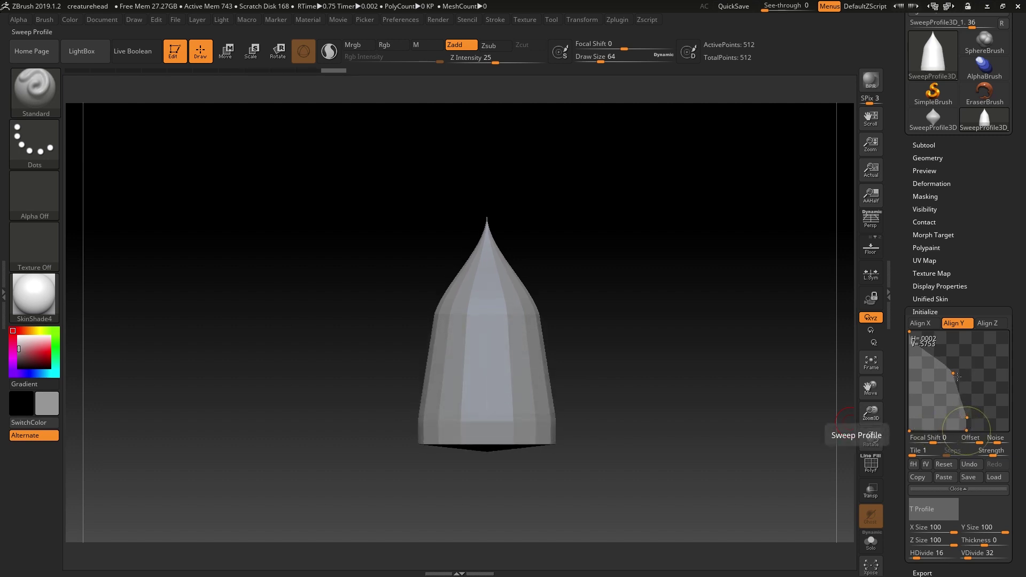
mouse_move(953, 373)
left_mouse_down()
mouse_move(940, 402)
mouse_move(932, 371)
mouse_move(945, 367)
mouse_move(921, 338)
mouse_move(926, 379)
mouse_move(937, 362)
left_mouse_up()
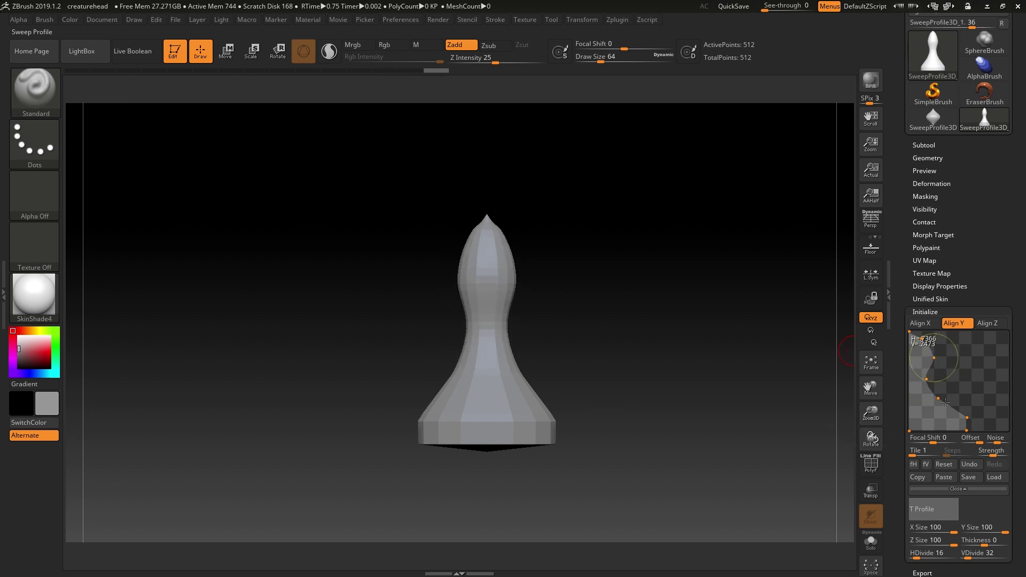
left_click_drag(939, 399, 961, 394)
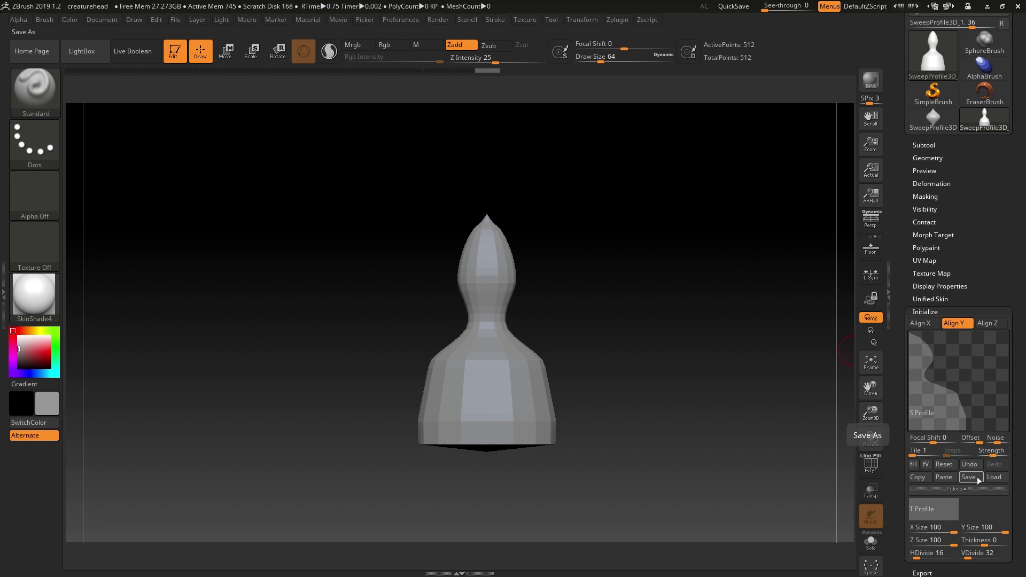
Load the saved ZCurve.ZCV sweep profile, add a vertical rim at its base and slightly adjust the head bulge
left_click(997, 478)
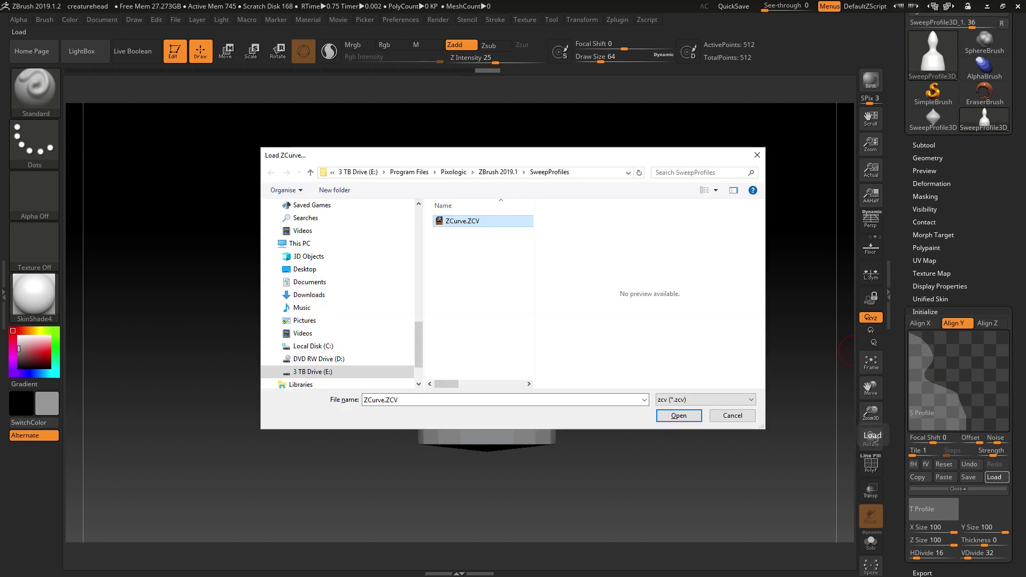
key("Return")
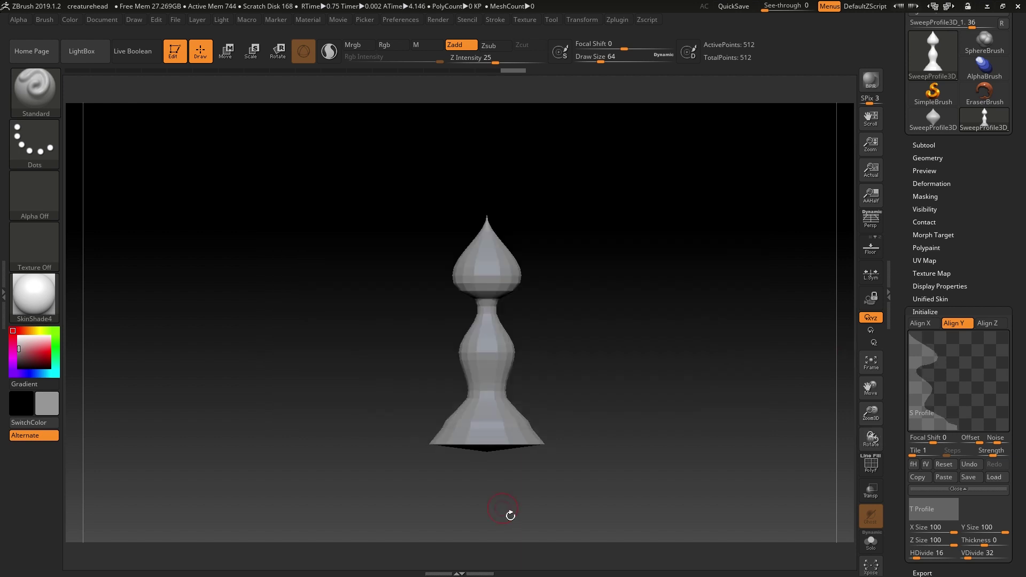
left_click(961, 427)
left_click_drag(962, 427, 960, 426)
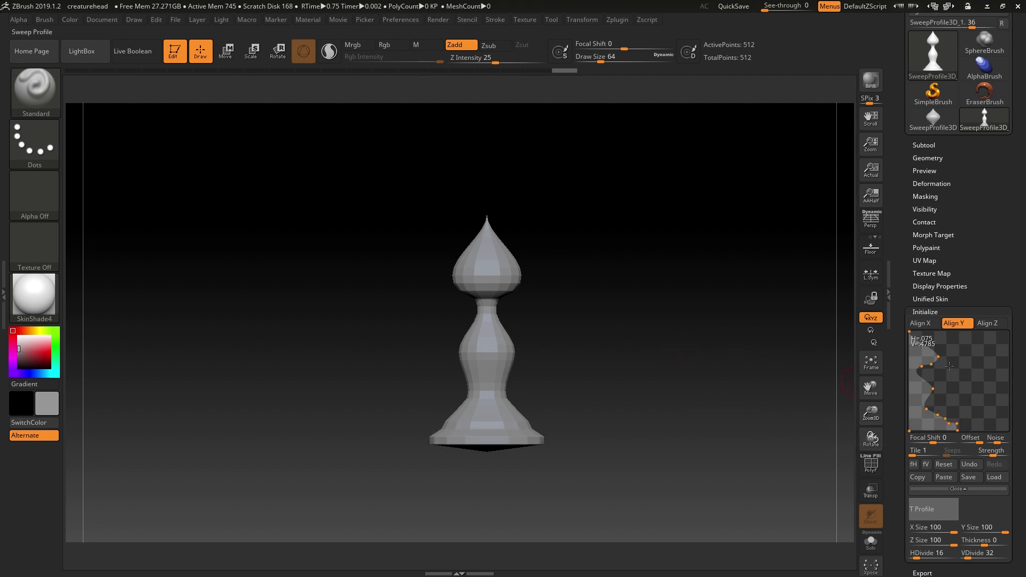
left_click_drag(938, 356, 939, 359)
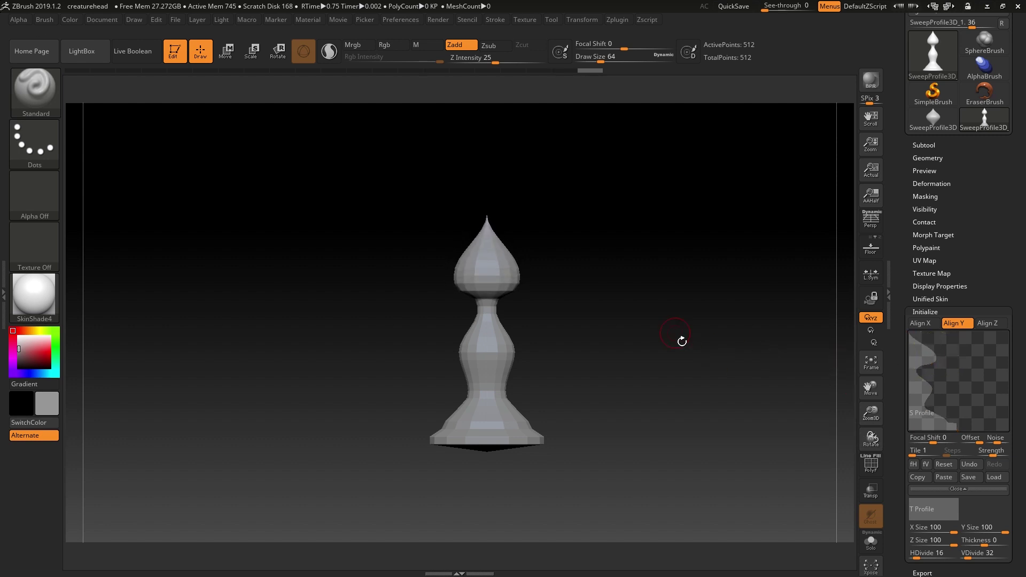
left_click_drag(682, 341, 681, 357)
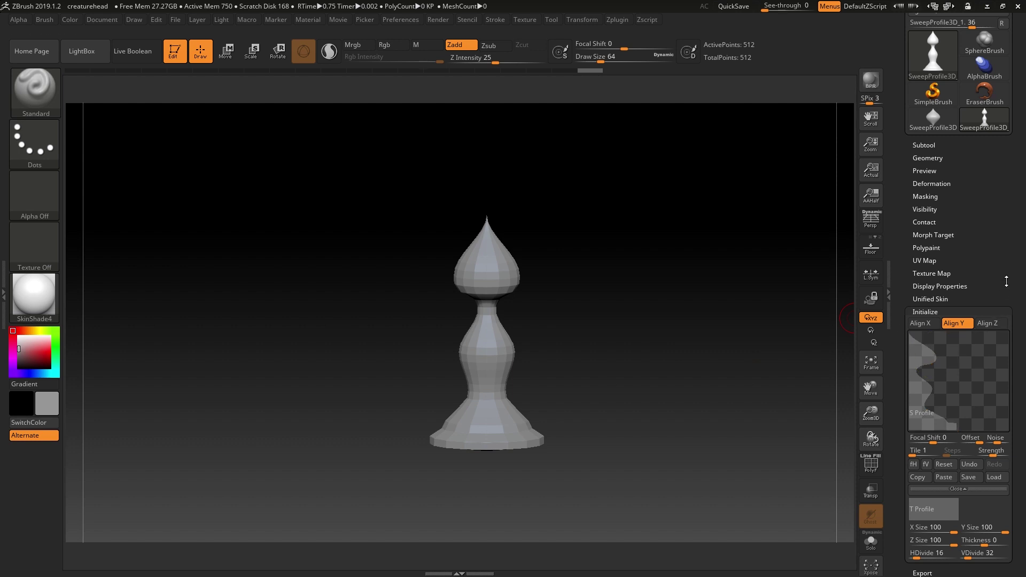
Convert the sweep profile primitive to a PolyMesh3D and make the resulting mesh the active tool
left_click_drag(1005, 257, 1005, 360)
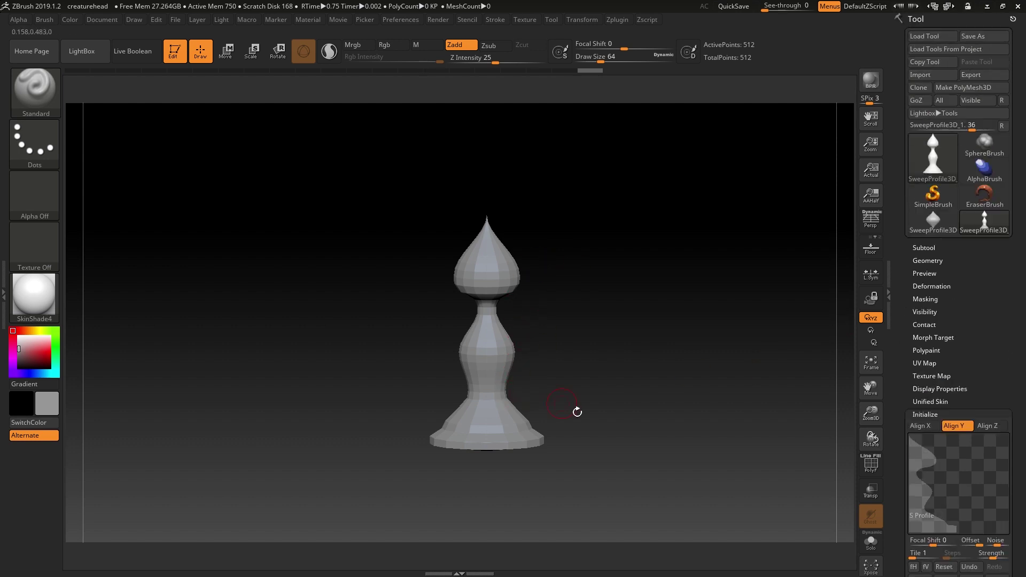
mouse_move(998, 442)
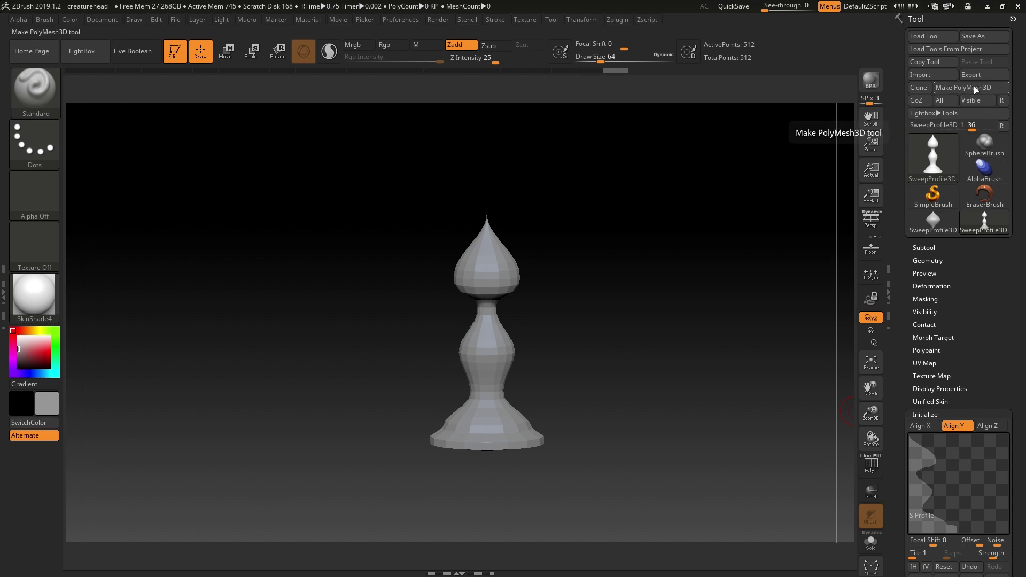
mouse_move(986, 226)
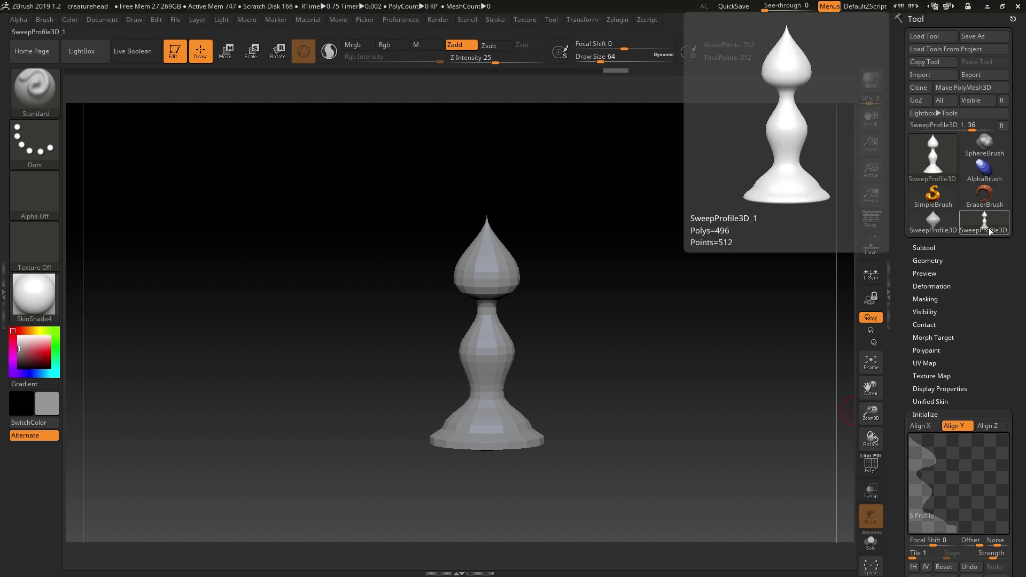
left_click(967, 88)
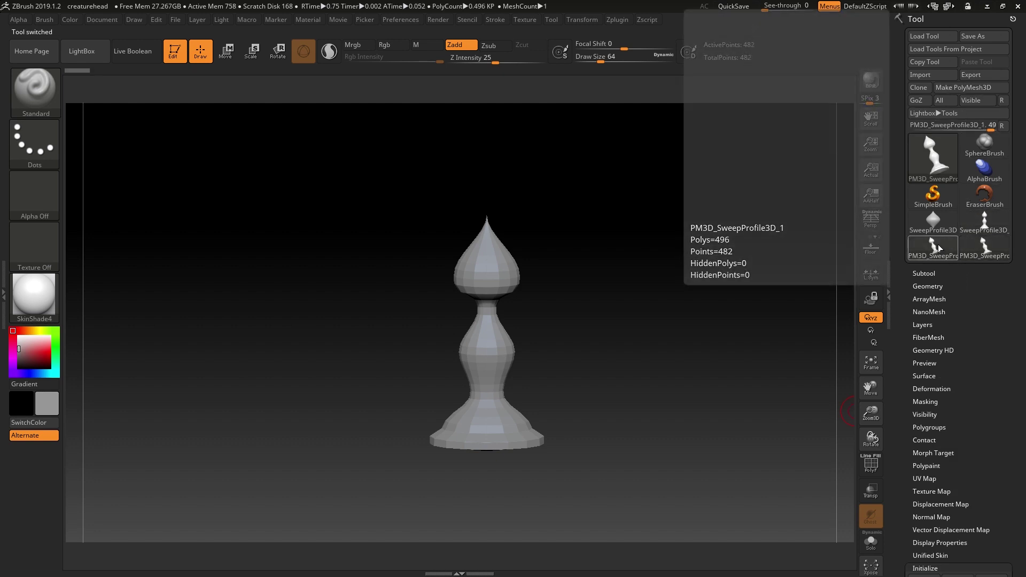
left_click(935, 246)
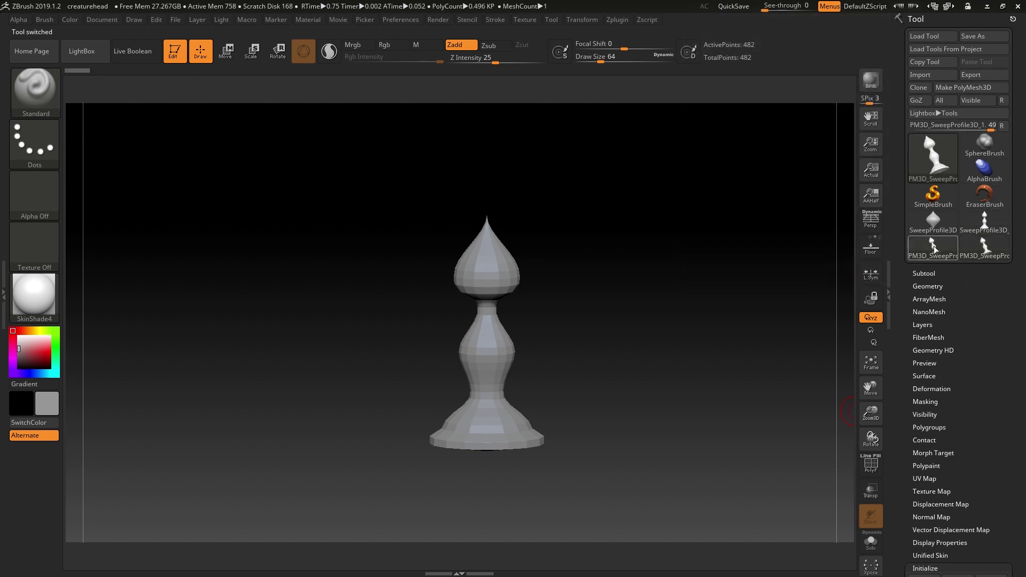
Examine the polymesh's Subtool entry and its Initialize options
left_click(925, 274)
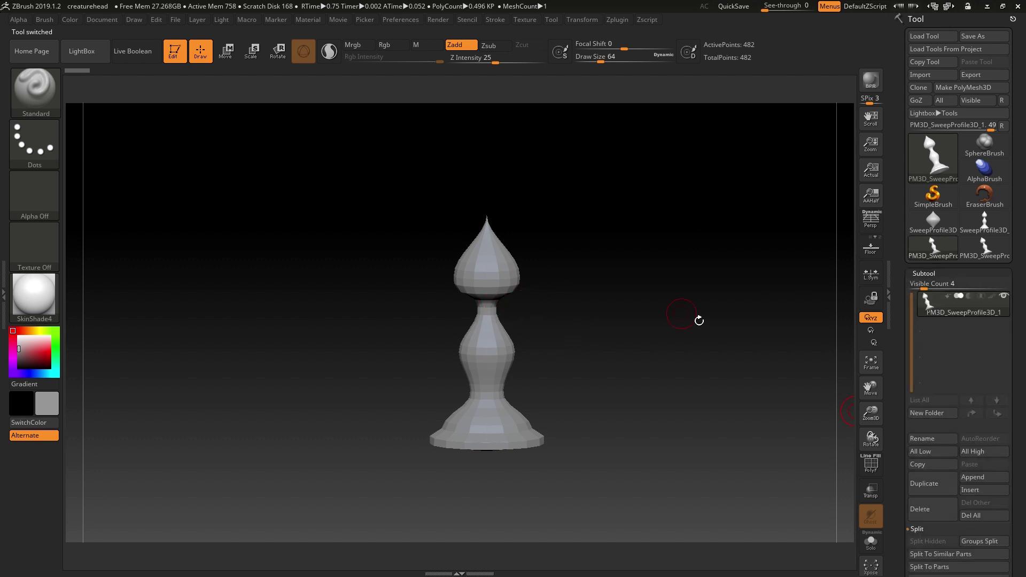
scroll(1014, 374, "down", 10)
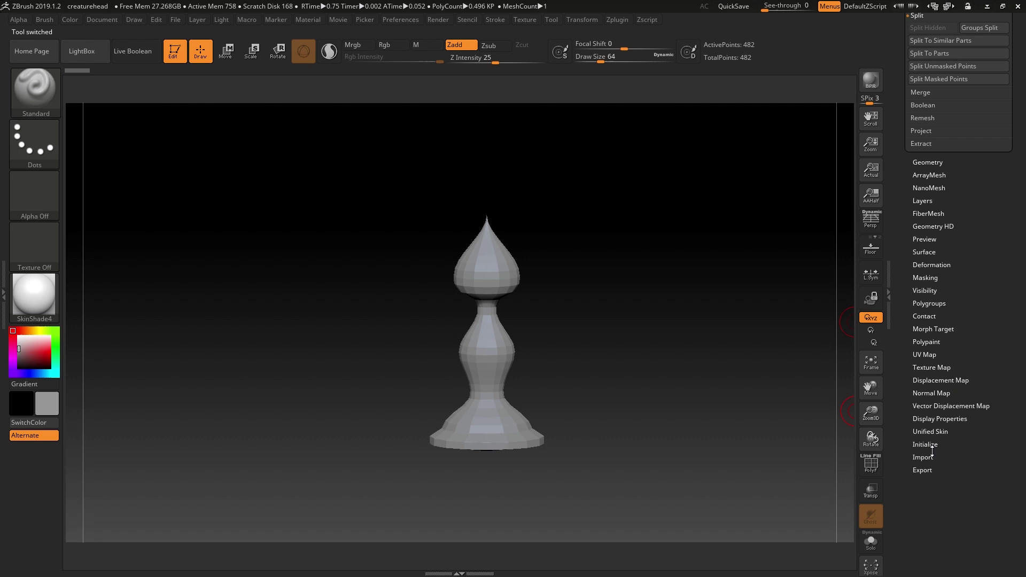
left_click(931, 448)
scroll(957, 377, "up", 3)
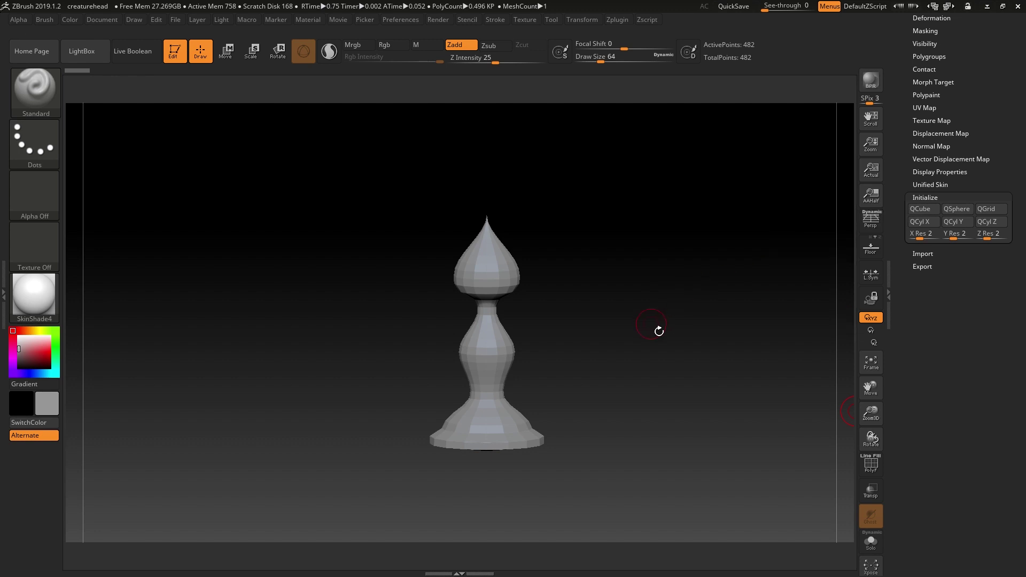
Turn on PolyFrame to display the mesh's polygon edges
mouse_move(655, 339)
left_mouse_down()
mouse_move(652, 327)
mouse_move(647, 368)
mouse_move(645, 352)
left_mouse_up()
key("shift")
key("shift+f")
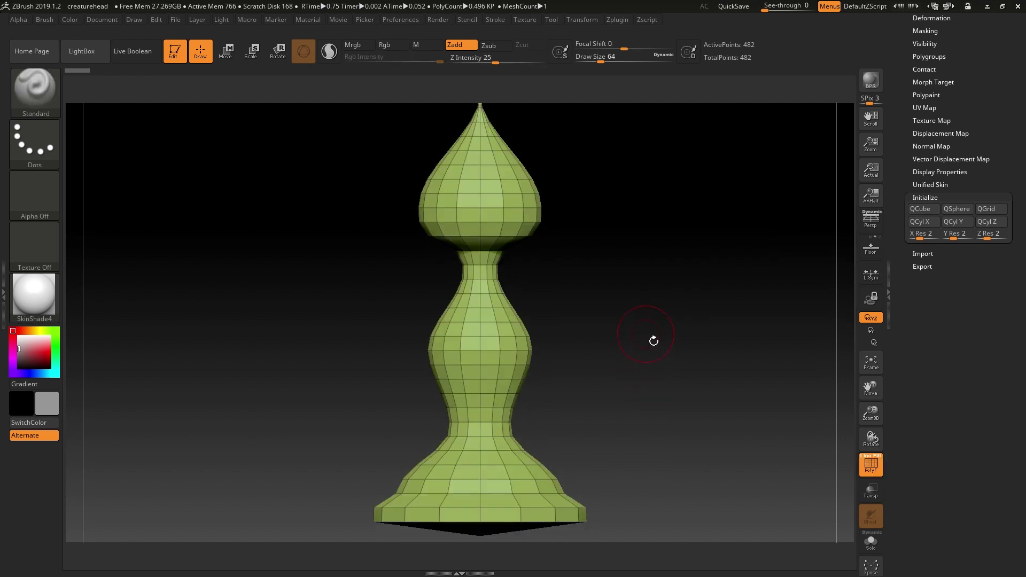
left_click_drag(657, 389, 626, 351, "alt")
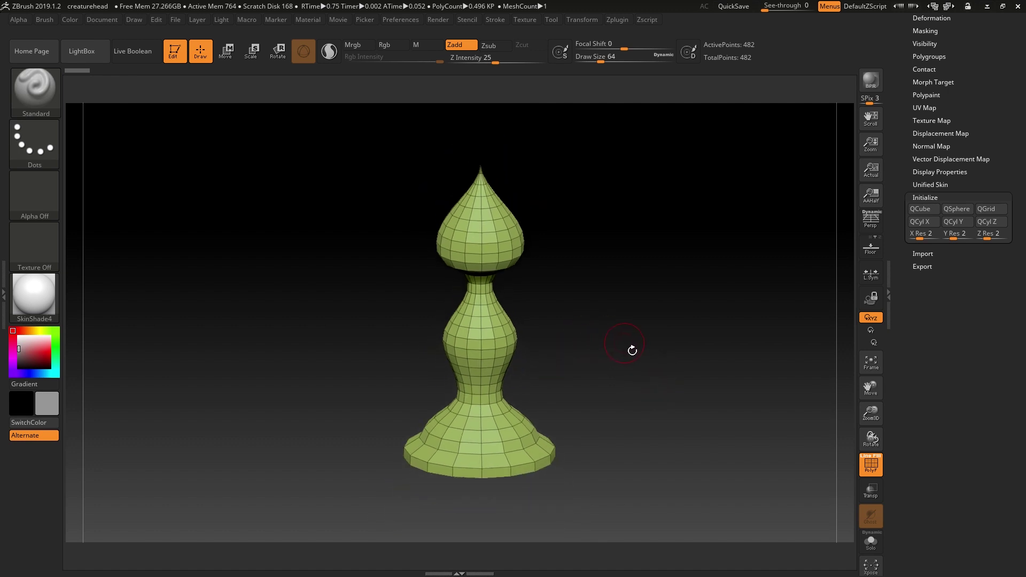
left_click_drag(629, 352, 607, 332, "alt")
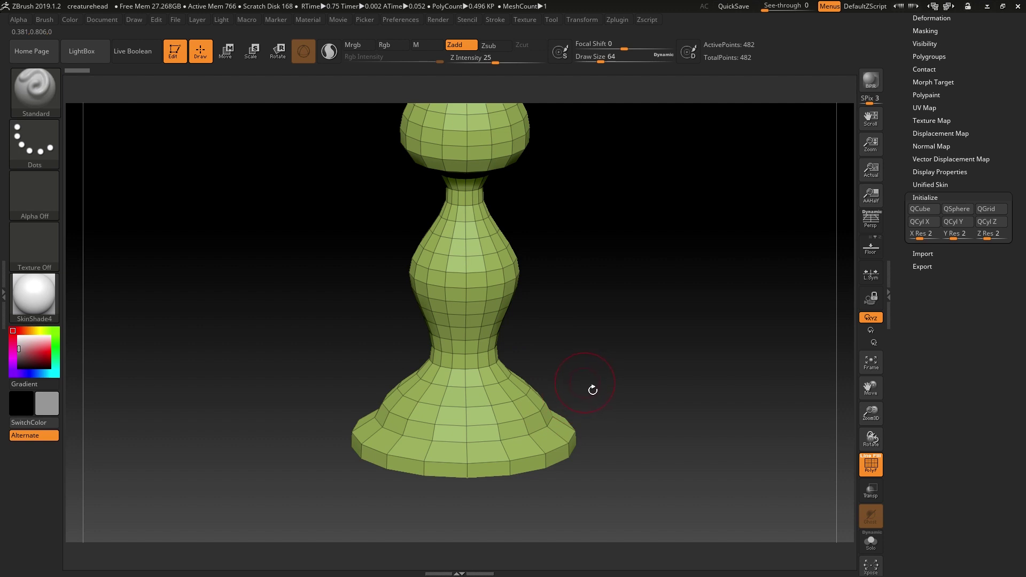
Insert two closely spaced edge loops with the ZModeler brush around the base, just above its flared rim
key("b")
key("z")
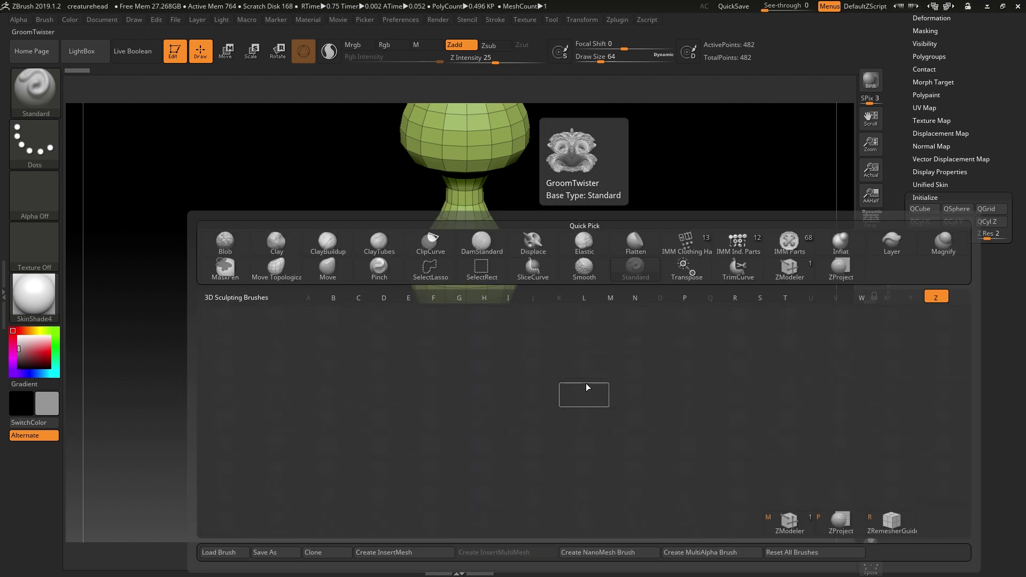
left_click(793, 525)
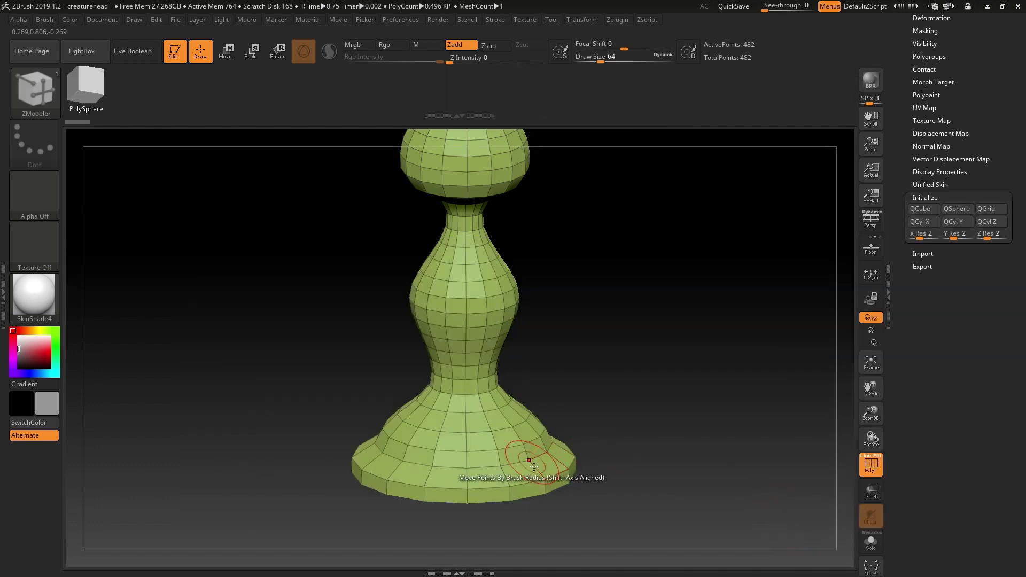
left_click(506, 470)
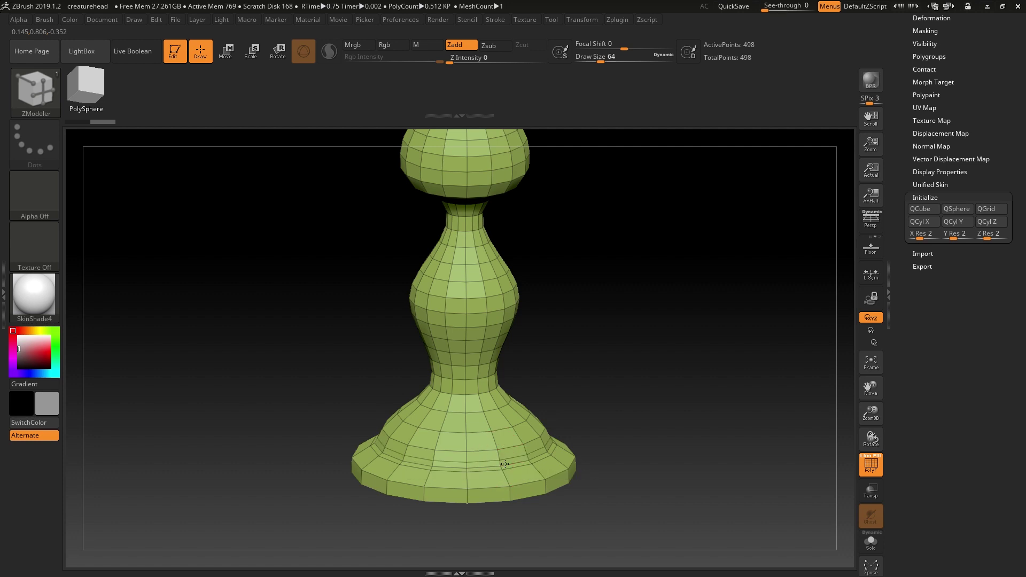
left_click(504, 464)
Set the ZModeler polygon action to QMesh with the Polyloop target and reduce the Draw Size to 5
left_click_drag(719, 411, 759, 304, "alt")
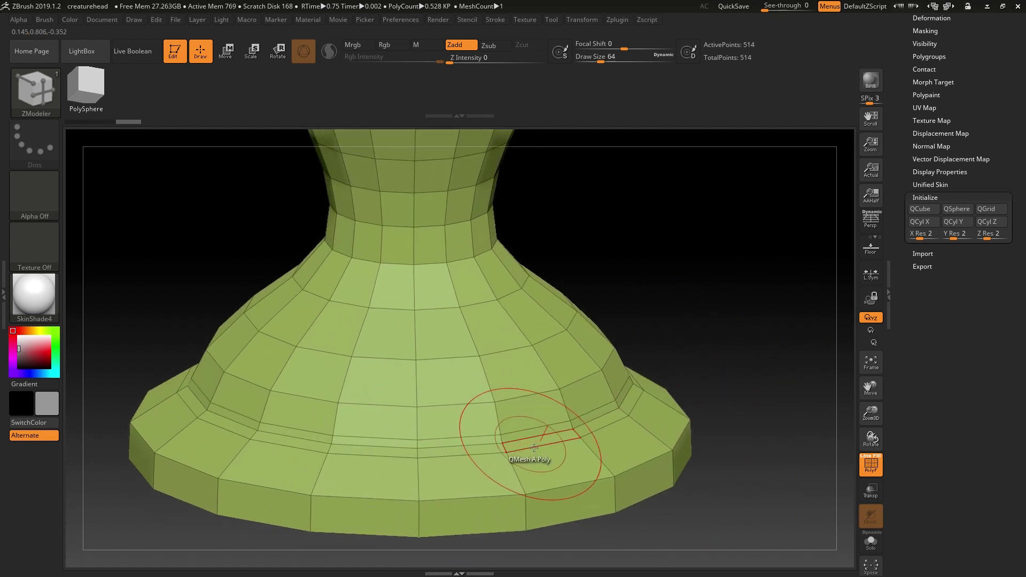
key("space")
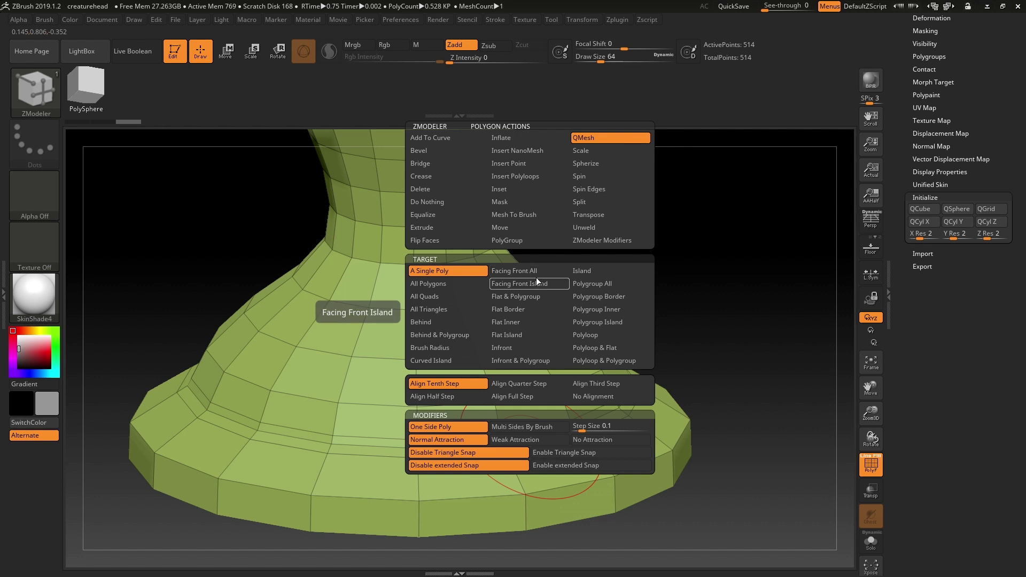
left_click(594, 336)
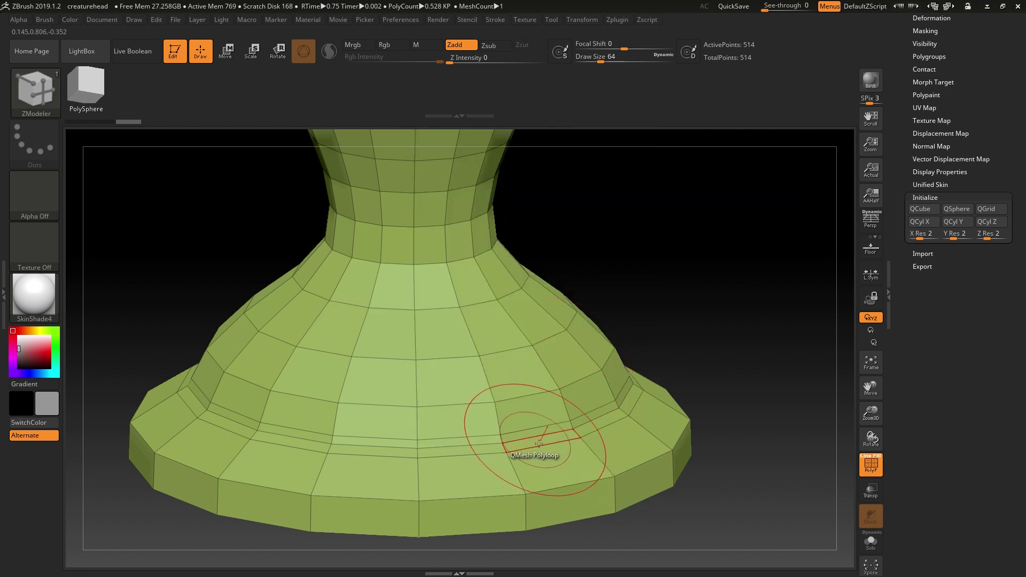
key("s")
left_click_drag(532, 444, 516, 445)
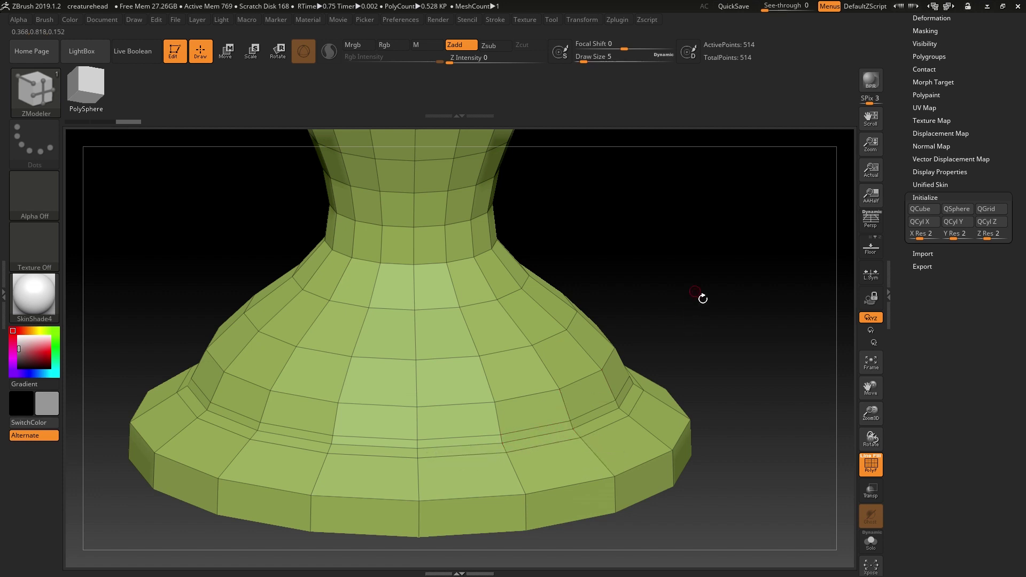
Push the narrow polyloop just above the flared rim inward with QMesh to form a groove around the base
left_click_drag(706, 292, 690, 374, "alt")
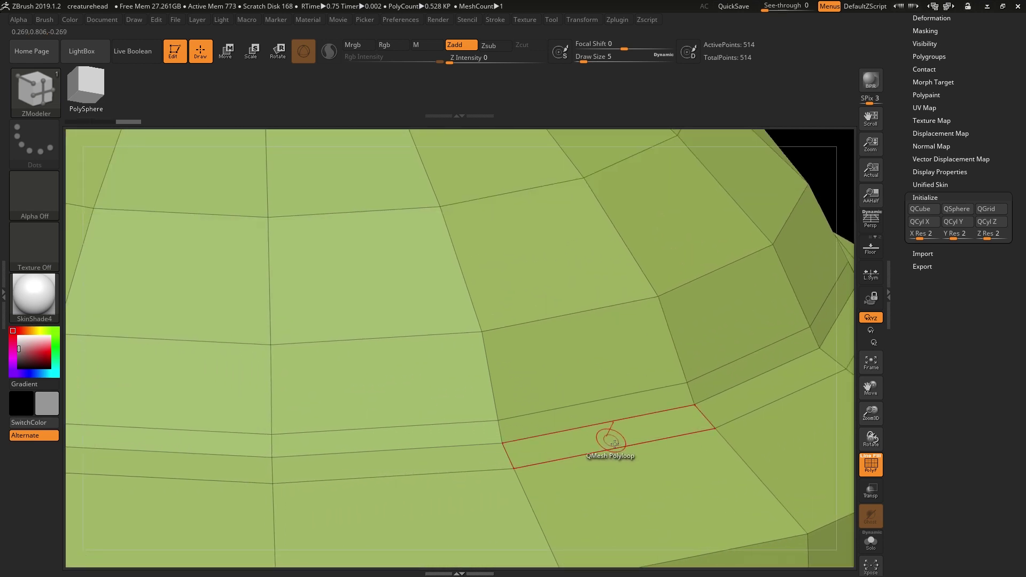
left_click_drag(614, 443, 579, 478)
key("ctrl+z")
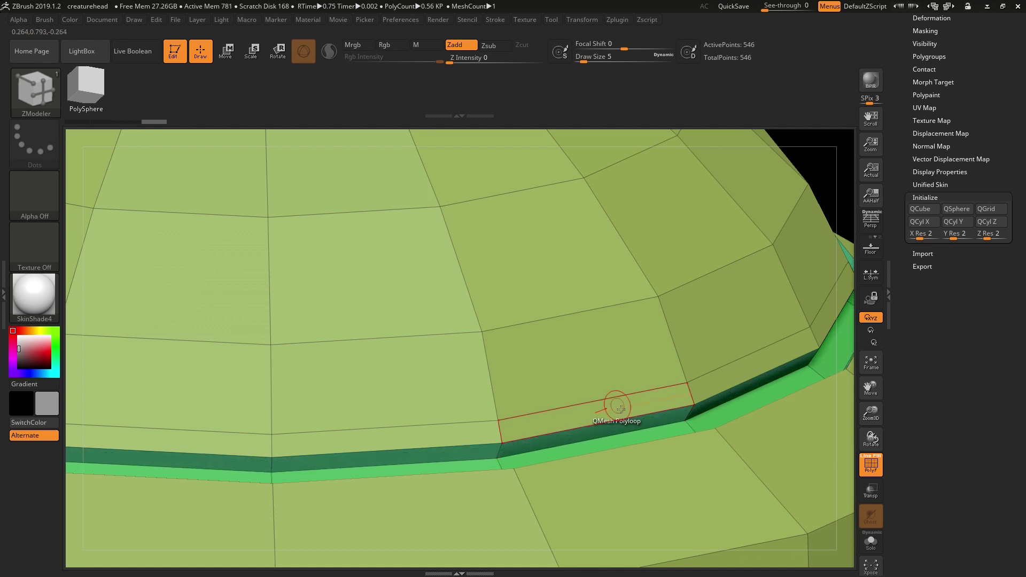
Turn on dynamic subdivision and check the smoothed base with PolyFrame hidden, finishing with the polygon edges shown
left_click_drag(835, 190, 716, 215, "alt")
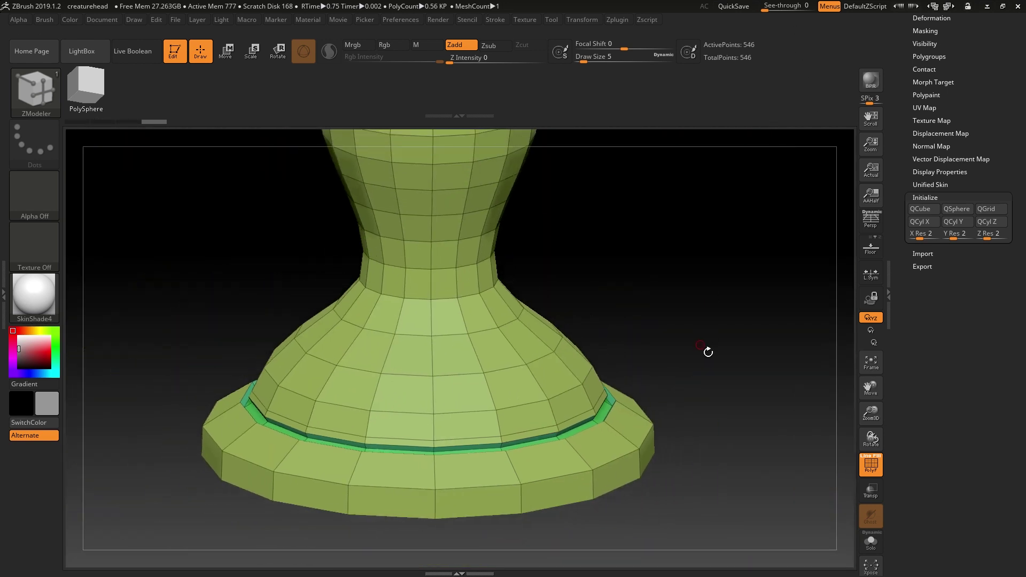
key("d")
key("shift+f")
key("d")
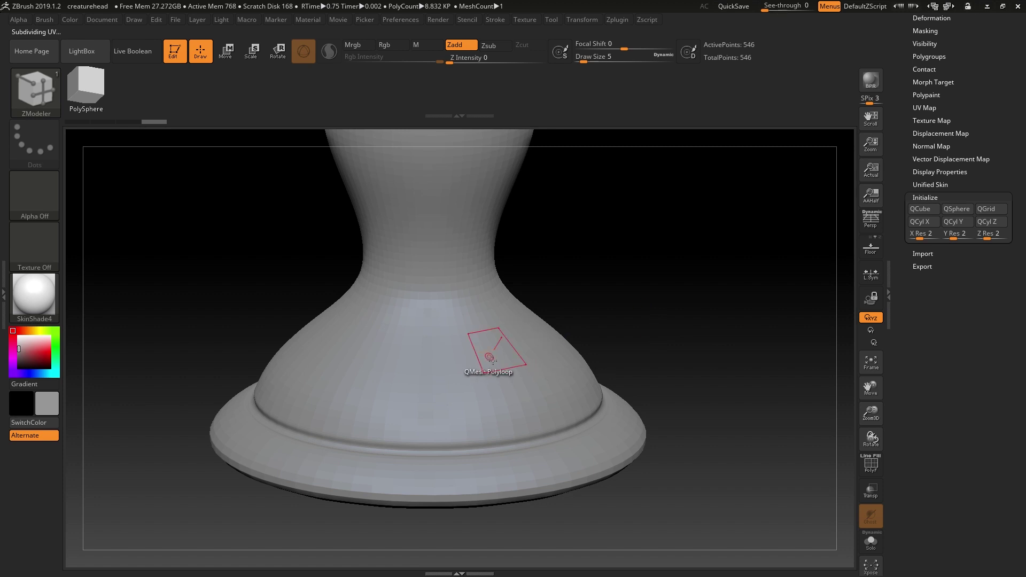
key("shift+f")
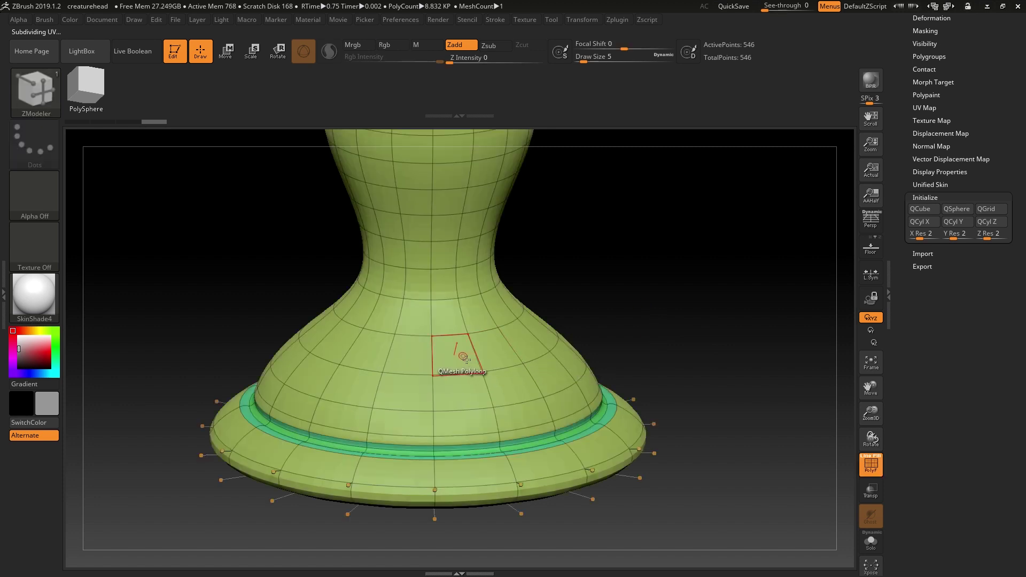
Recess a polyloop on the upper base with QMesh, and add supporting edge loops and a thin groove around the neck above it
left_click_drag(463, 357, 470, 393)
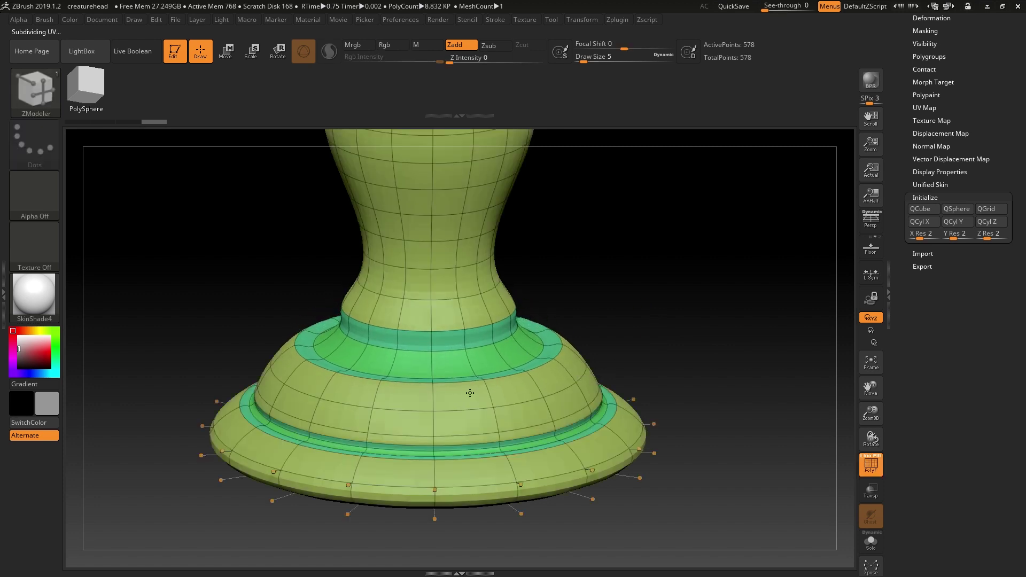
left_click(465, 317)
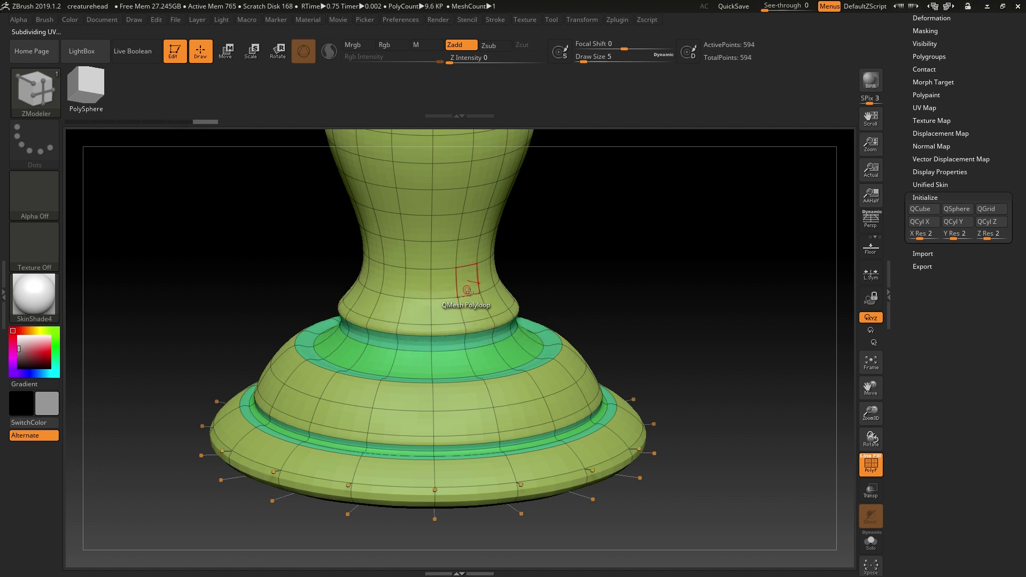
left_click(469, 269)
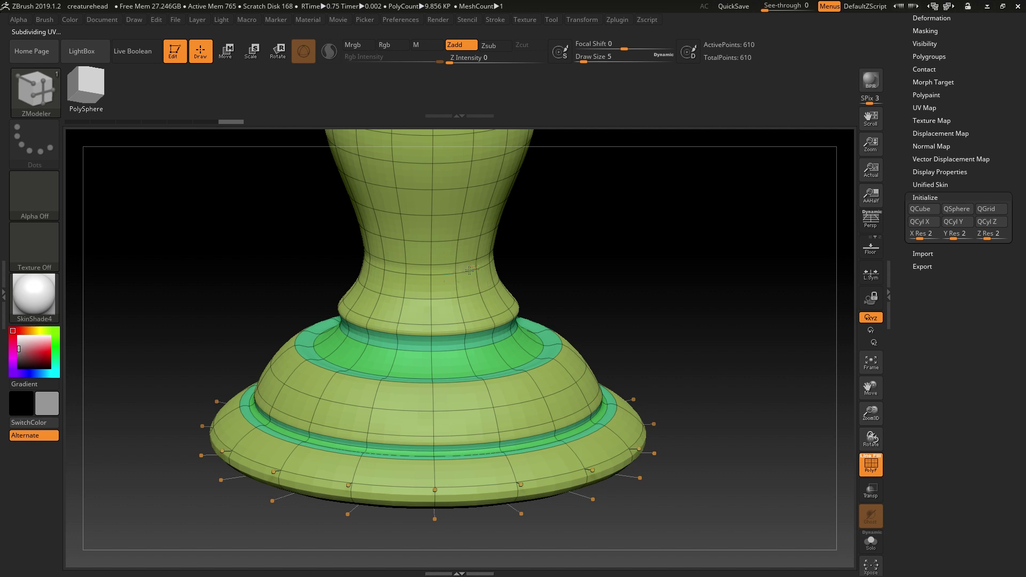
left_click(468, 269)
Hide PolyFrame to examine the whole smoothed piece from tip to underside, then show the polygon edges again
left_click_drag(592, 283, 679, 265)
key("shift+f")
left_click_drag(660, 303, 640, 286)
mouse_move(640, 285)
left_mouse_down("alt")
mouse_move(649, 412)
mouse_move(635, 396)
mouse_move(639, 408)
left_mouse_up("alt")
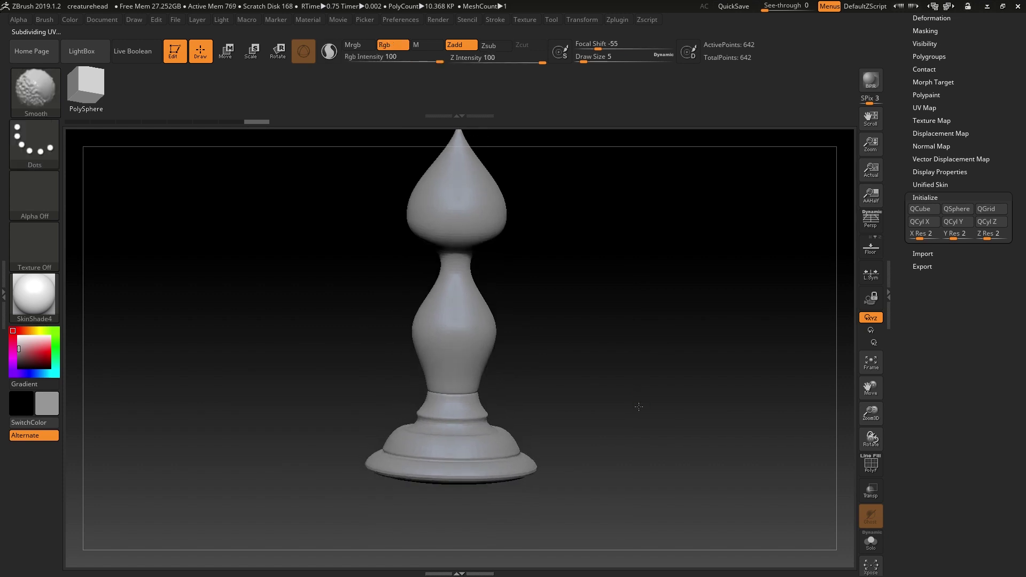
mouse_move(650, 448)
left_mouse_down("alt")
mouse_move(646, 358)
mouse_move(634, 382)
mouse_move(671, 336)
mouse_move(550, 439)
left_mouse_up("alt")
key("shift+f")
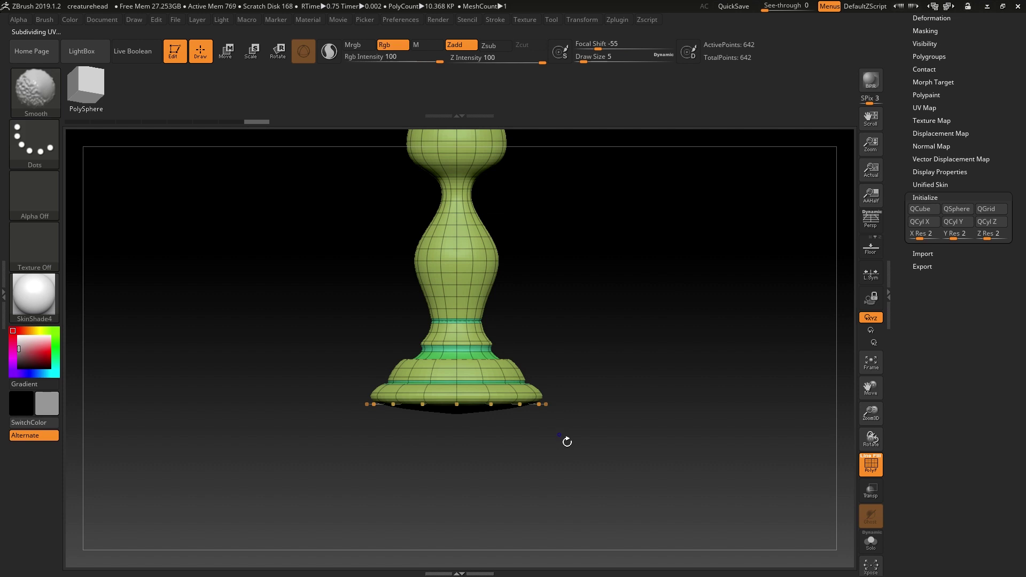
Turn off dynamic subdivision and mask the whole mesh except the pointed vertex beneath the base
key("shift+d")
left_click_drag(654, 414, 645, 473, "alt")
left_click_drag(541, 528, 309, 474, "ctrl")
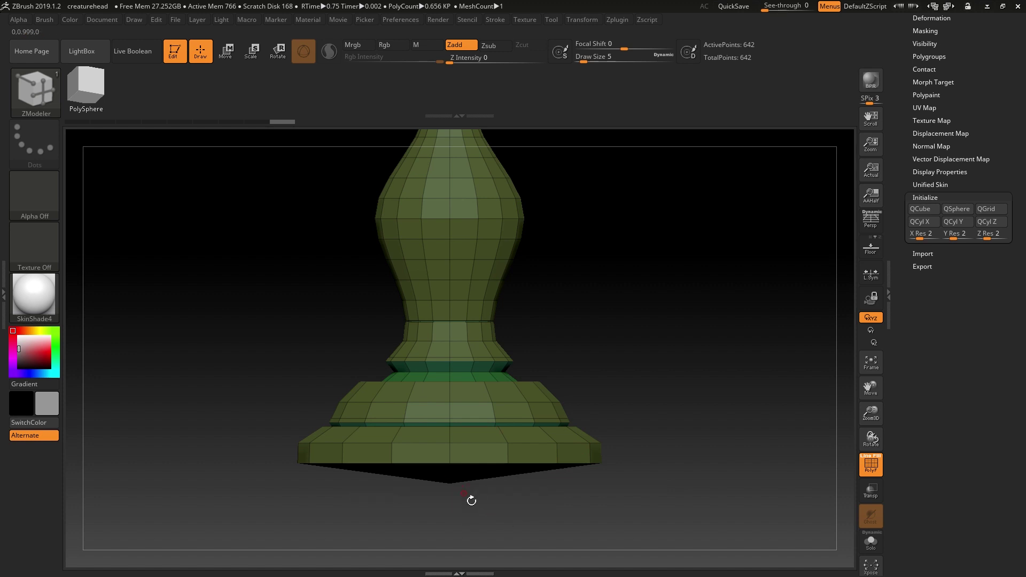
Move the unmasked bottom vertex up into the base to remove the protruding underside, then return to Draw mode
key("w")
left_click_drag(655, 333, 650, 396, "alt")
left_click_drag(460, 185, 460, 170)
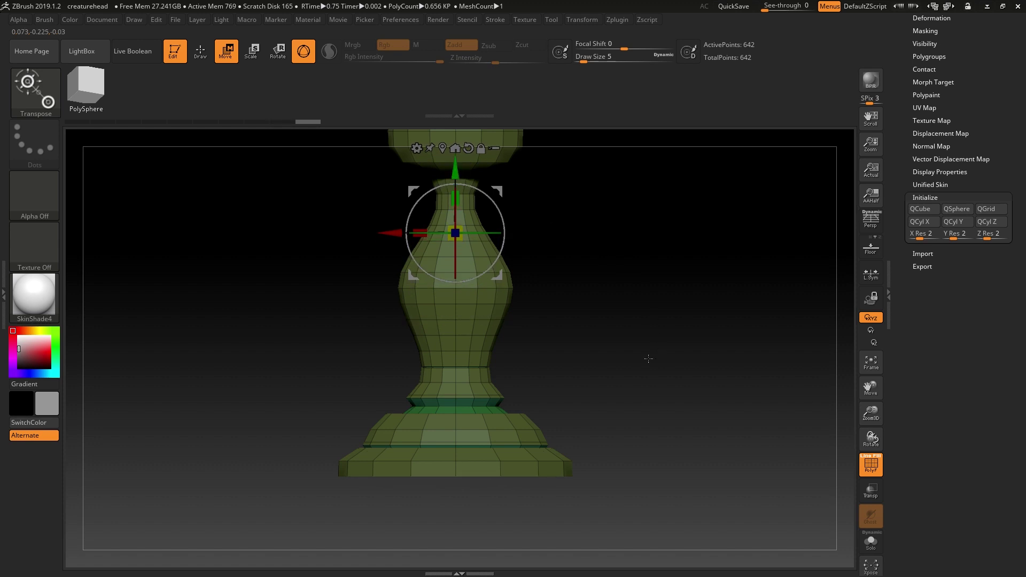
mouse_move(641, 339)
left_mouse_down("alt")
mouse_move(626, 392)
mouse_move(635, 443)
left_mouse_up("alt")
key("q")
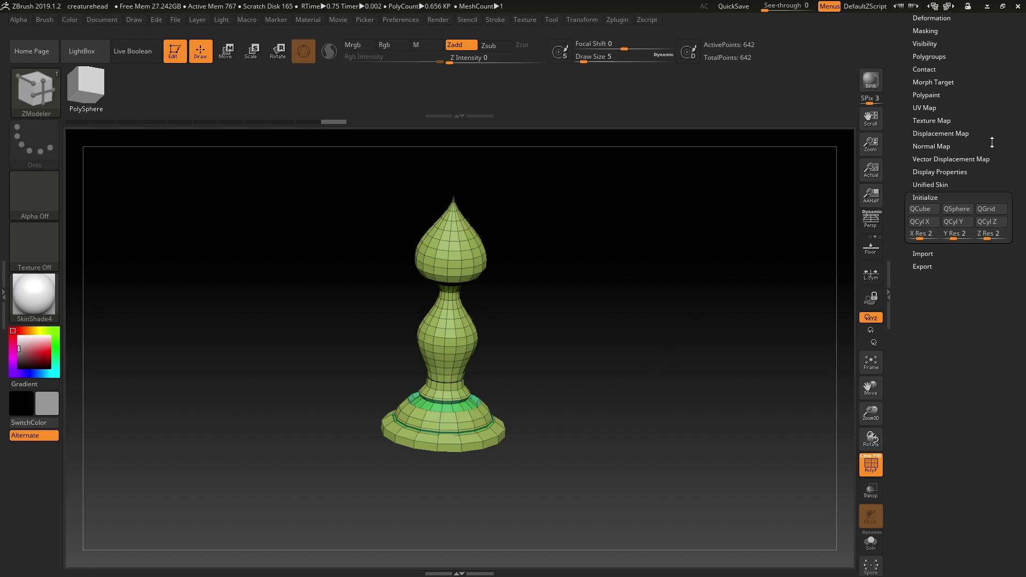
Preview the smoothed piece with the Dynamic Subdiv option in the Geometry settings, then switch the option back off
scroll(972, 197, "up", 5)
left_click(927, 162)
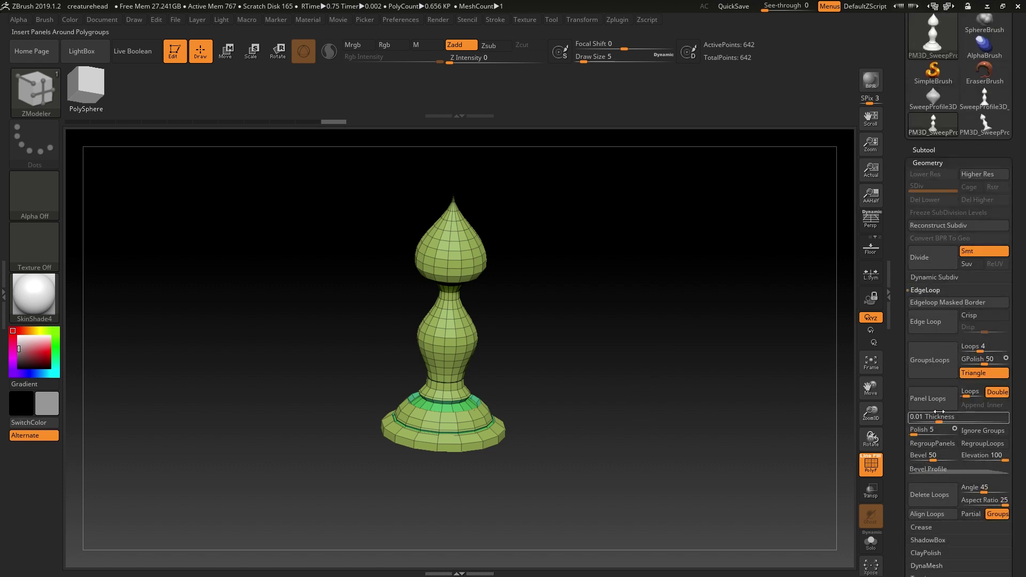
left_click(928, 289)
left_click(932, 277)
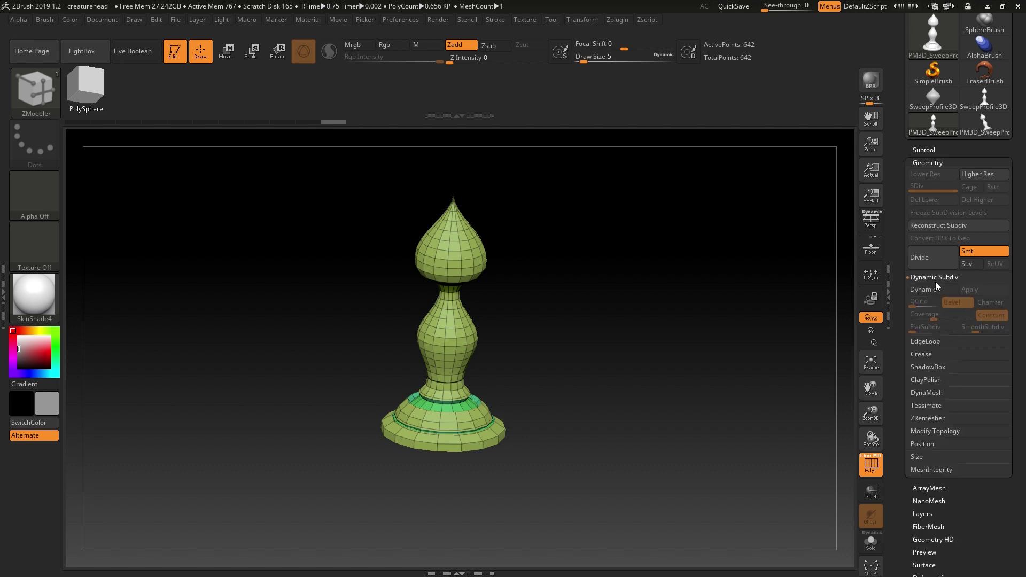
left_click(935, 292)
right_click_drag(716, 336, 720, 407, "ctrl")
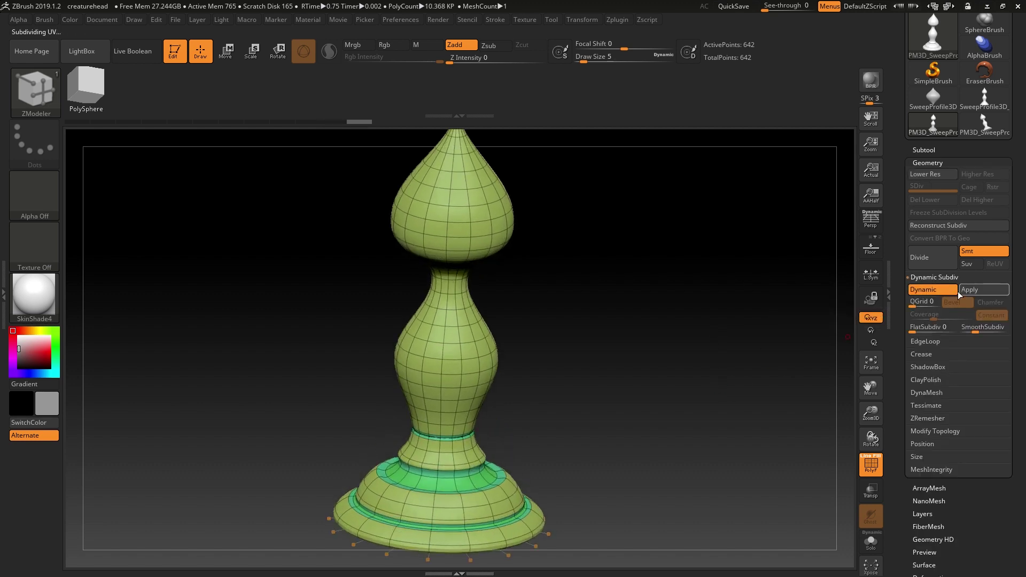
left_click(941, 289)
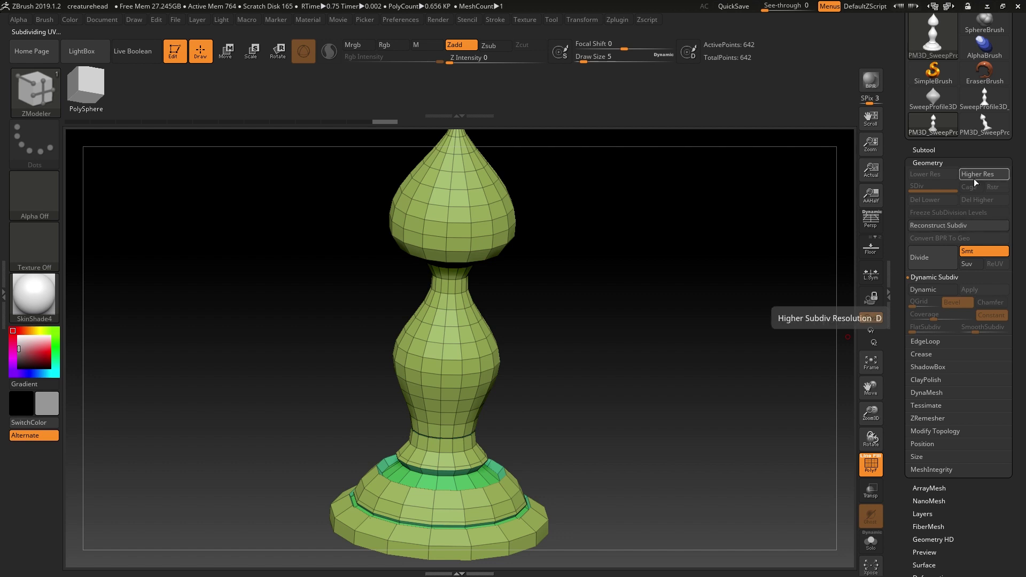
Divide the mesh up to subdivision level 3 and hide PolyFrame to show the smooth surface
left_click(937, 256)
right_click_drag(701, 383, 656, 395, "alt")
key("ctrl+d")
key("shift+f")
left_click_drag(664, 401, 651, 367, "alt")
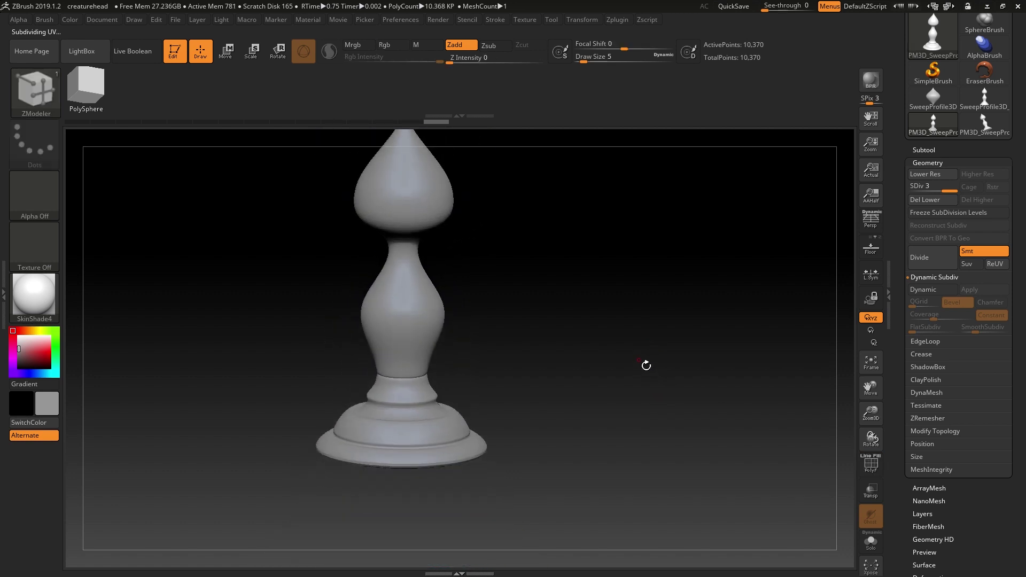